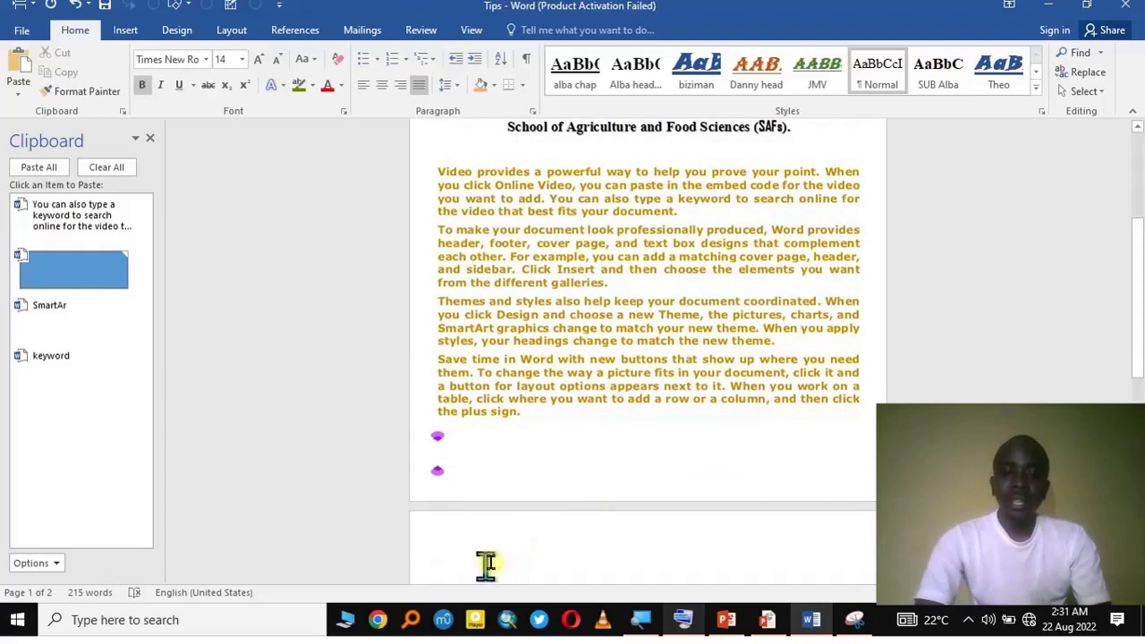
Step: Remove the blank second page that follows the last paragraph of the document
left_click(550, 577)
key("BackSpace")
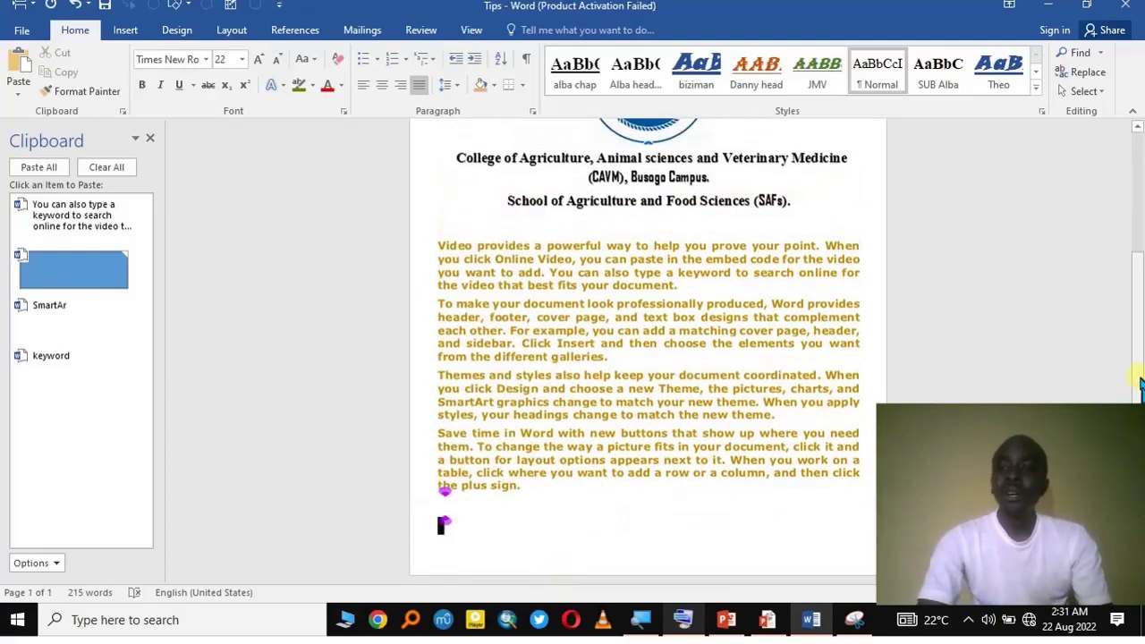
left_click_drag(1141, 376, 1142, 253)
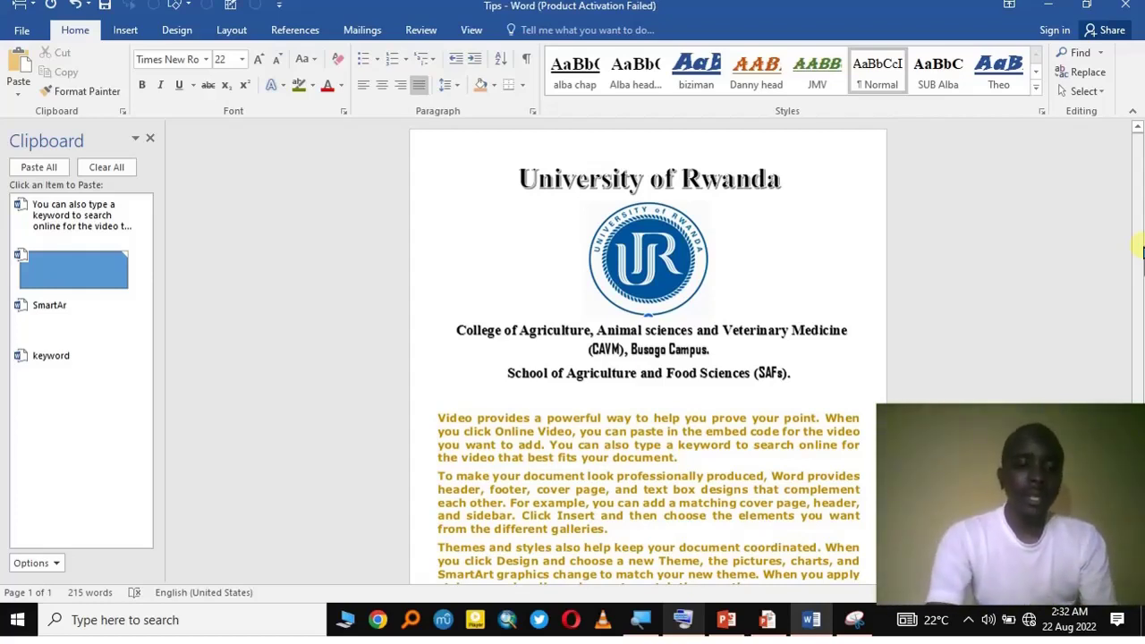
Step: Select the document's entire content and demonstrate the select-all combination on the On-Screen Keyboard
key("ctrl+a")
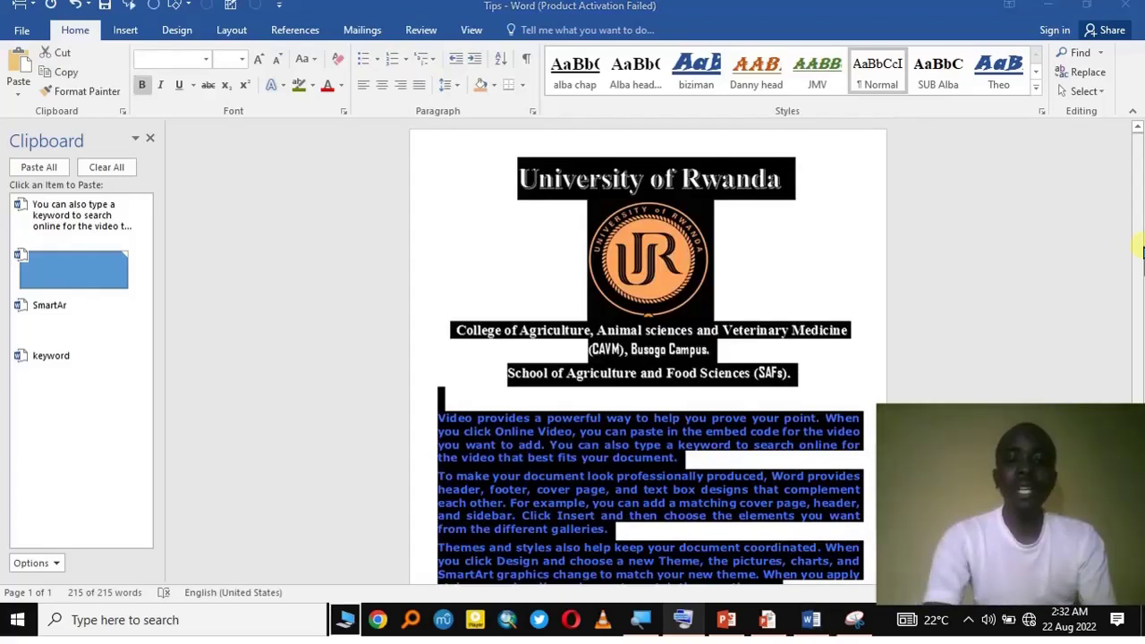
mouse_move(603, 620)
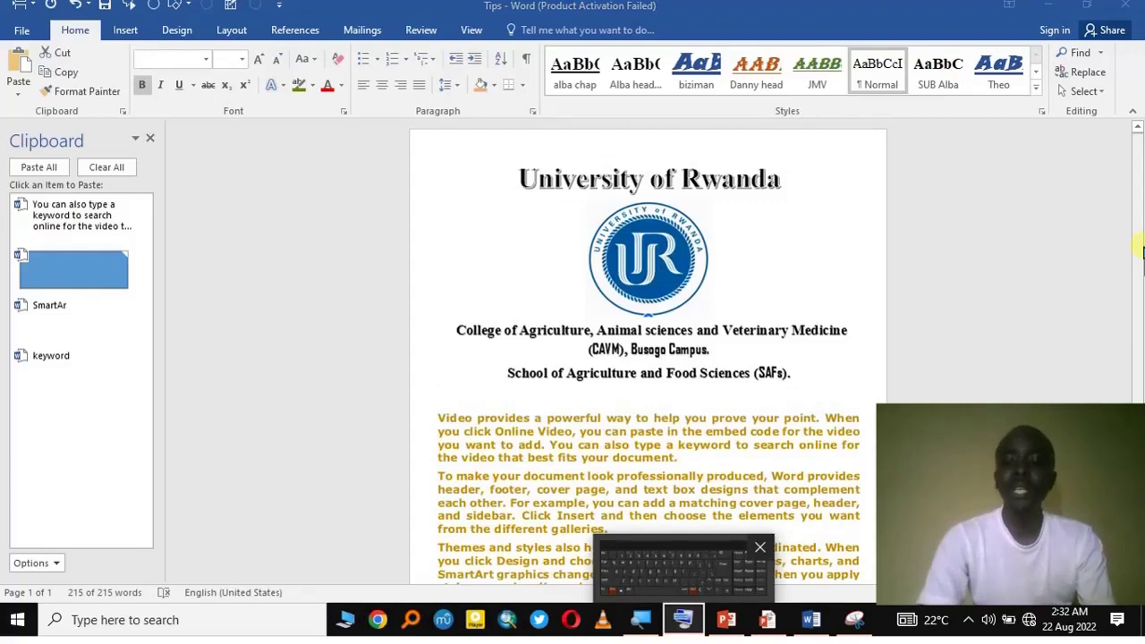
key("ctrl+super+o")
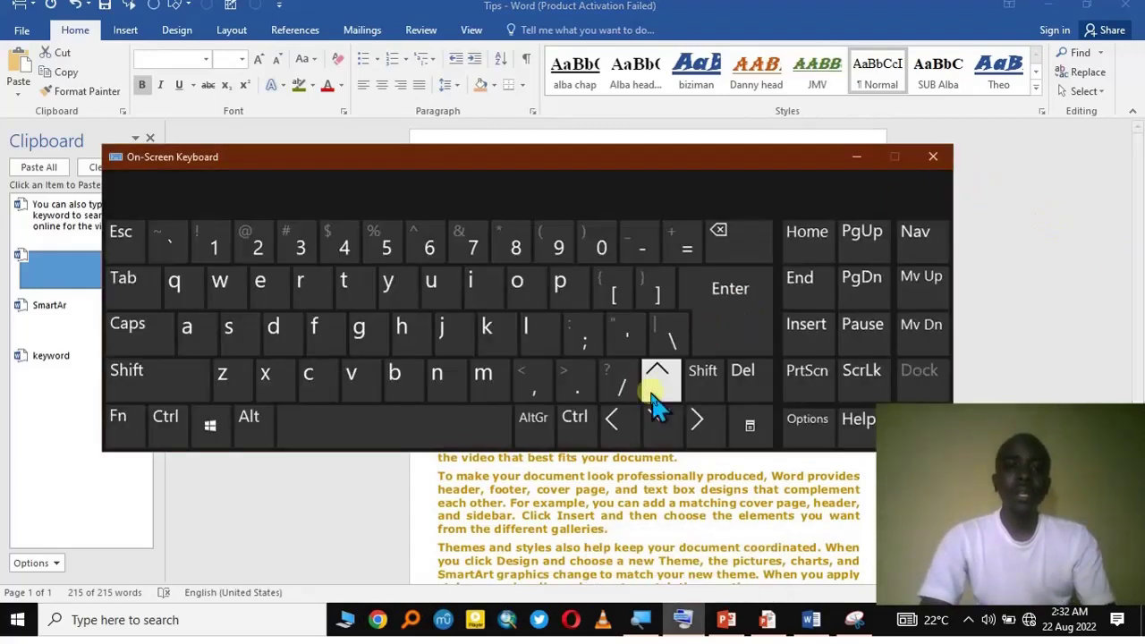
left_click(174, 426)
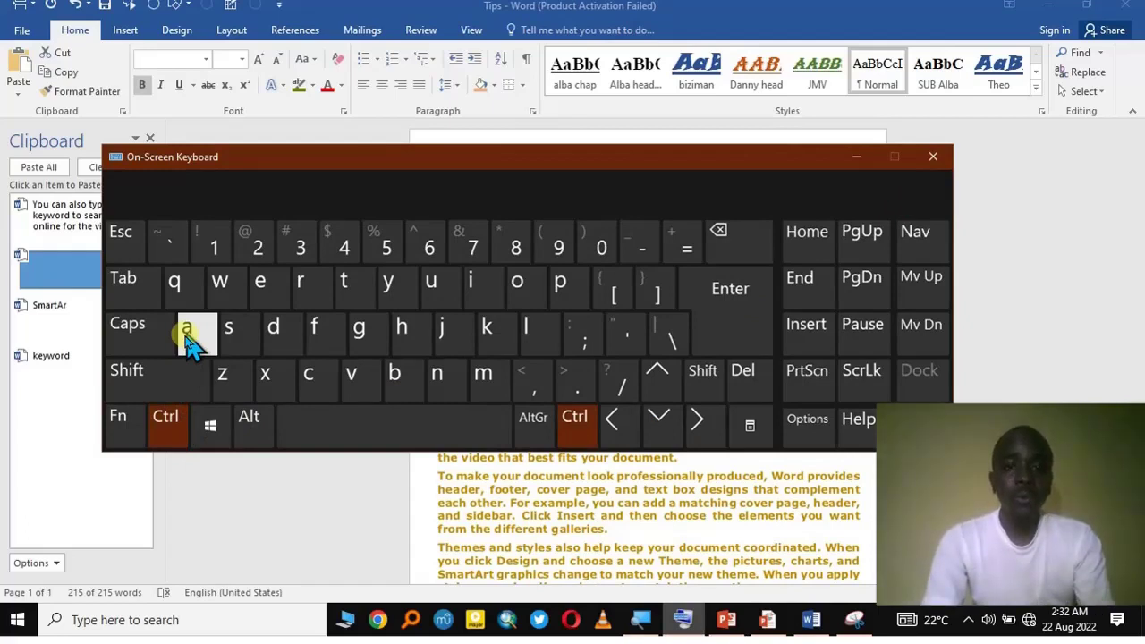
left_click(855, 160)
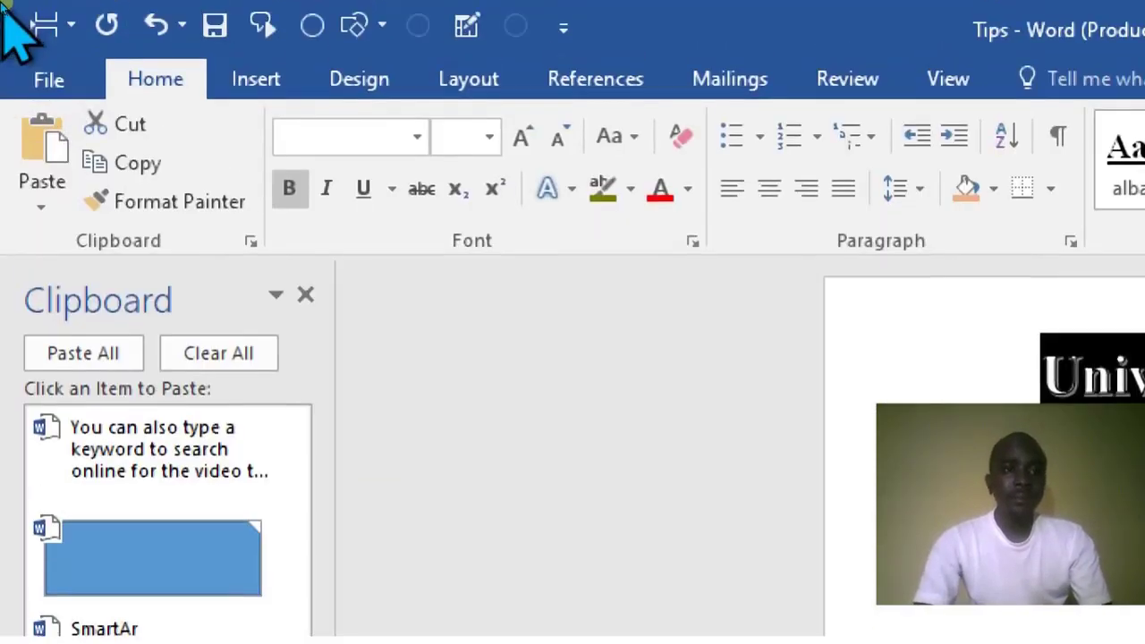
Step: Open the AutoCorrect options from the Proofing section of the Word options
left_click(40, 85)
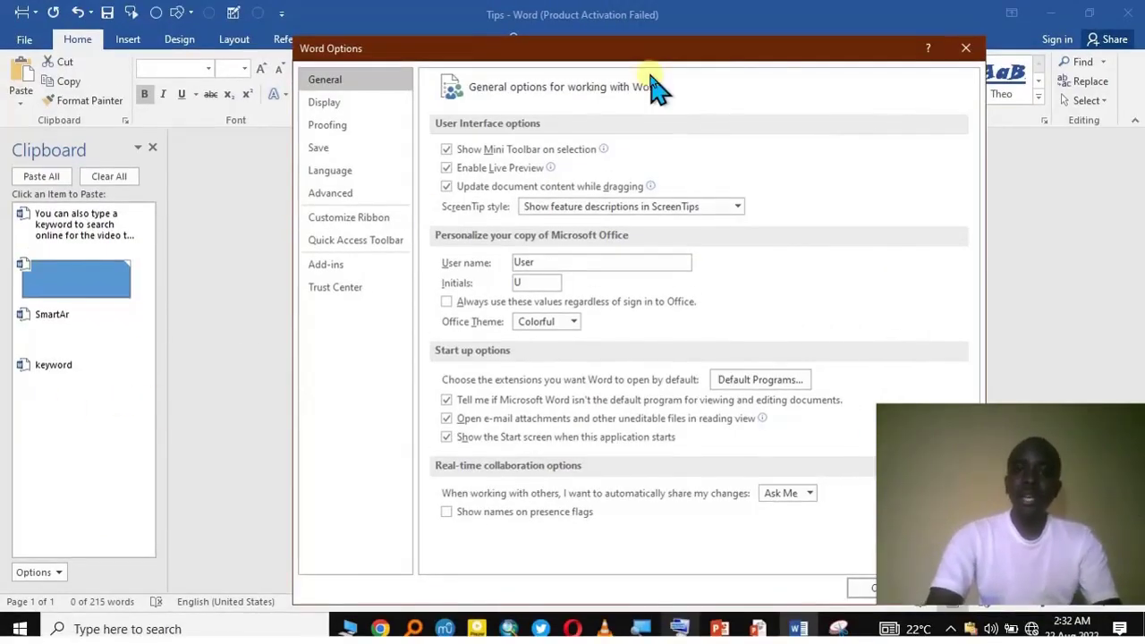
left_click_drag(717, 49, 721, 15)
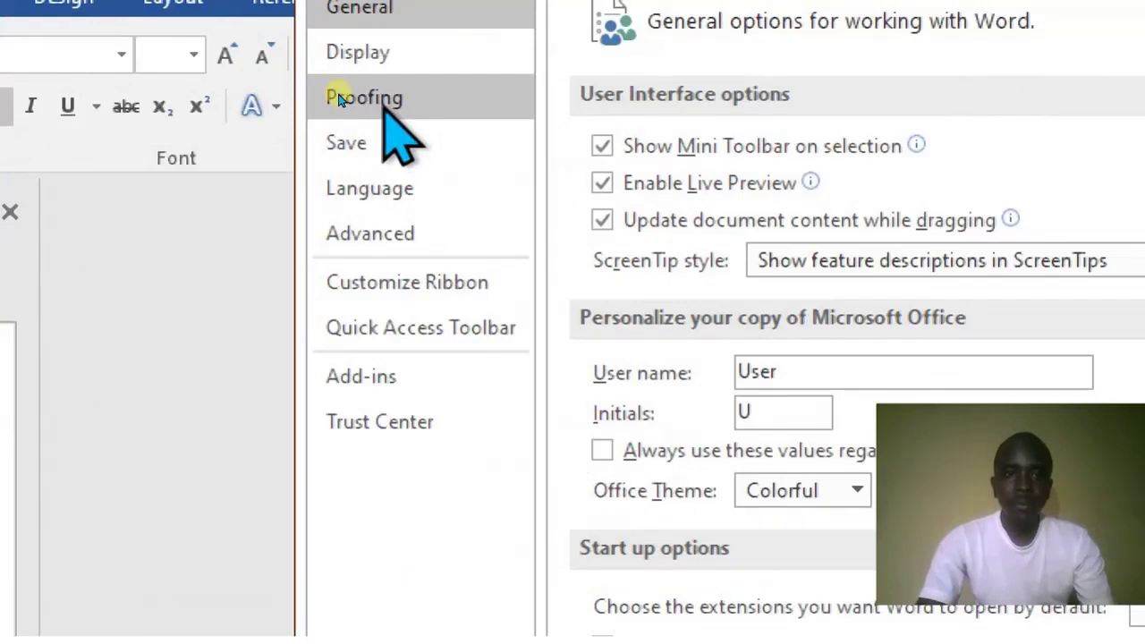
left_click(340, 98)
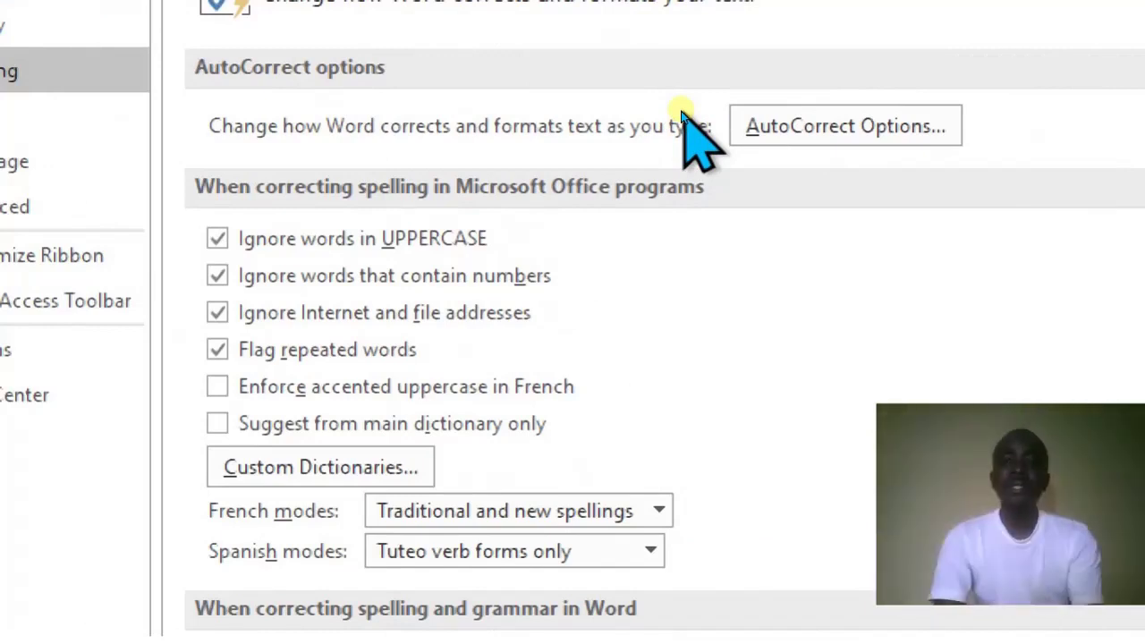
left_click(791, 128)
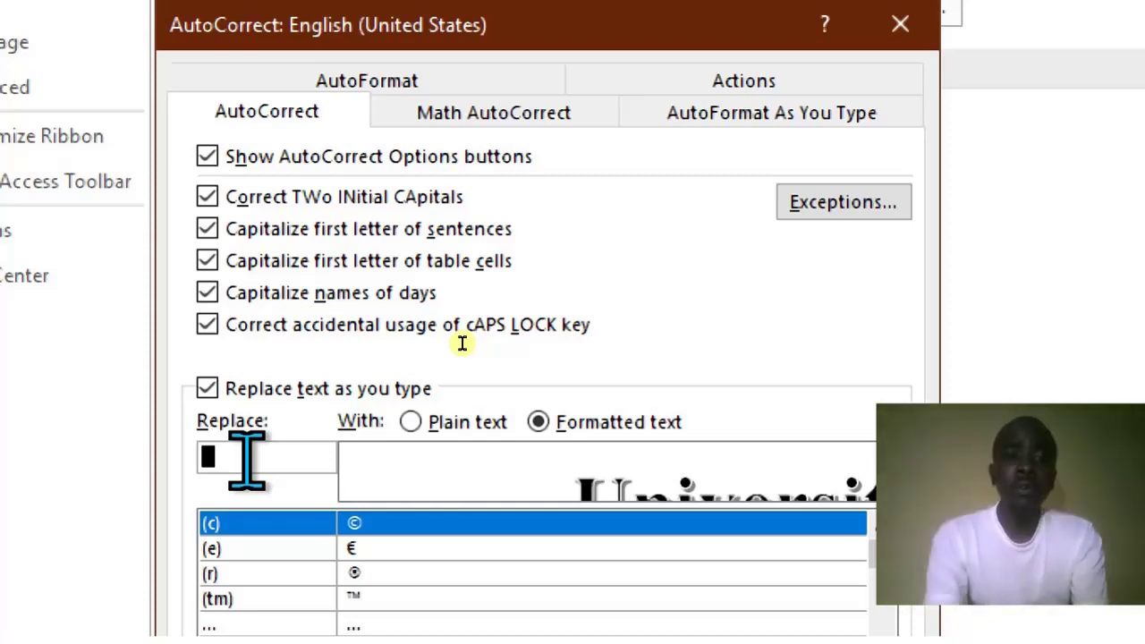
type("nu")
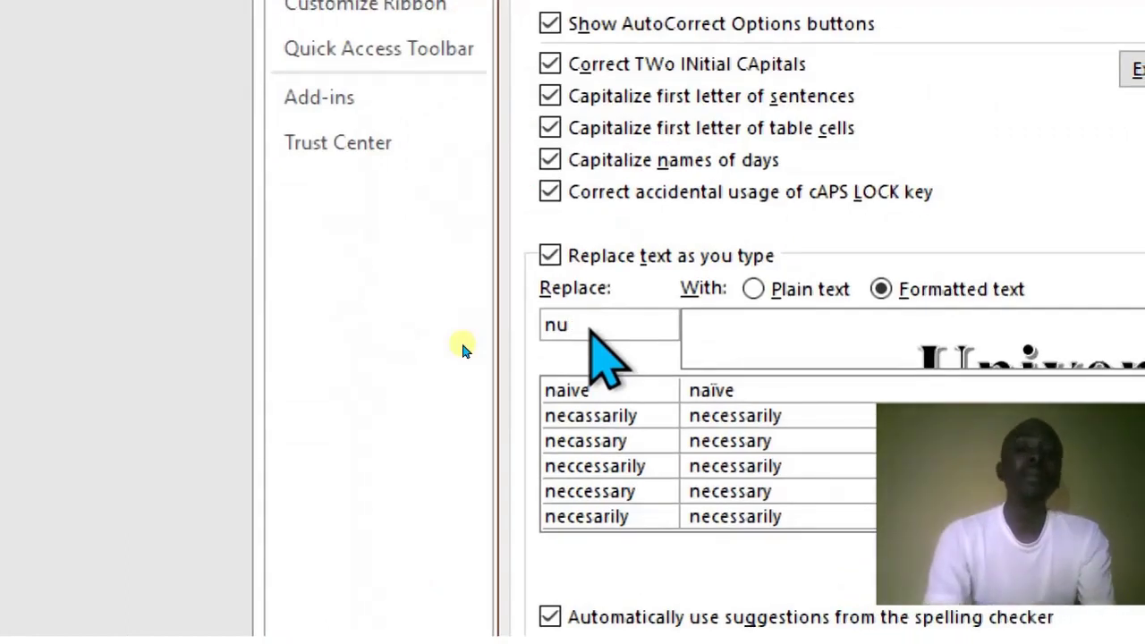
key("BackSpace")
key("BackSpace")
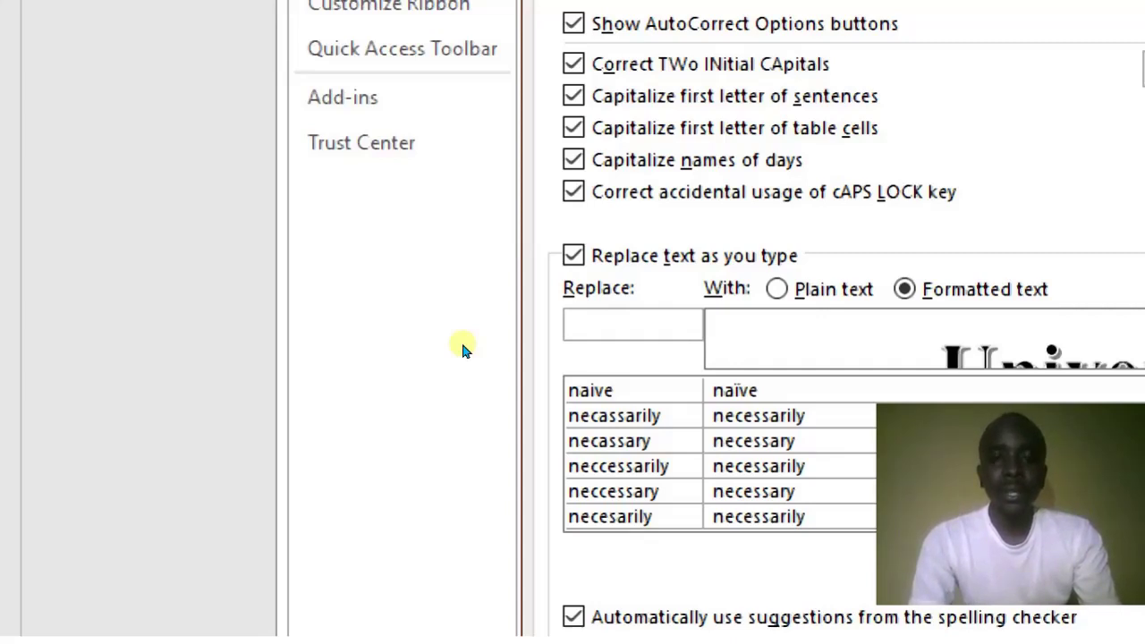
type("r")
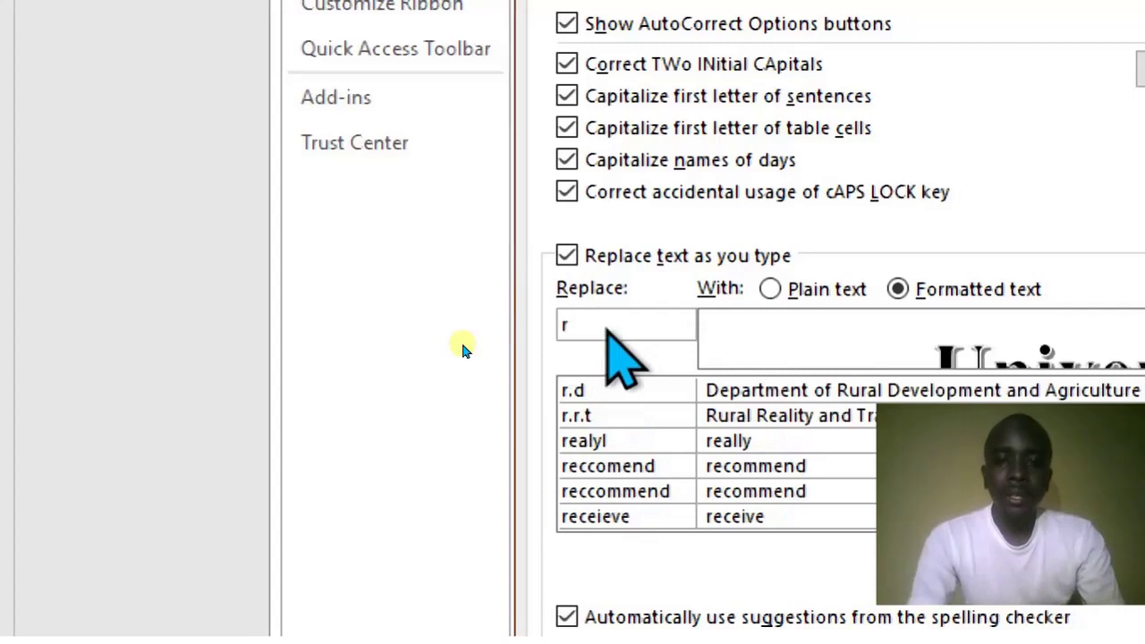
key("BackSpace")
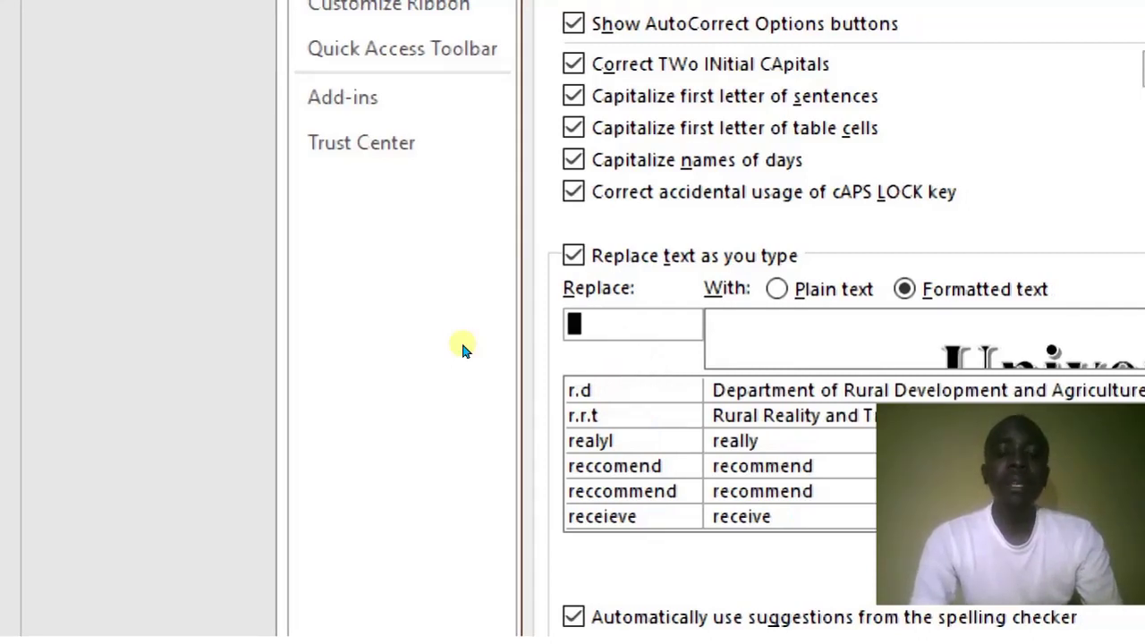
Step: Add an AutoCorrect entry that replaces u.o.r with the selected content as formatted text, and accept the option changes
type("u.o")
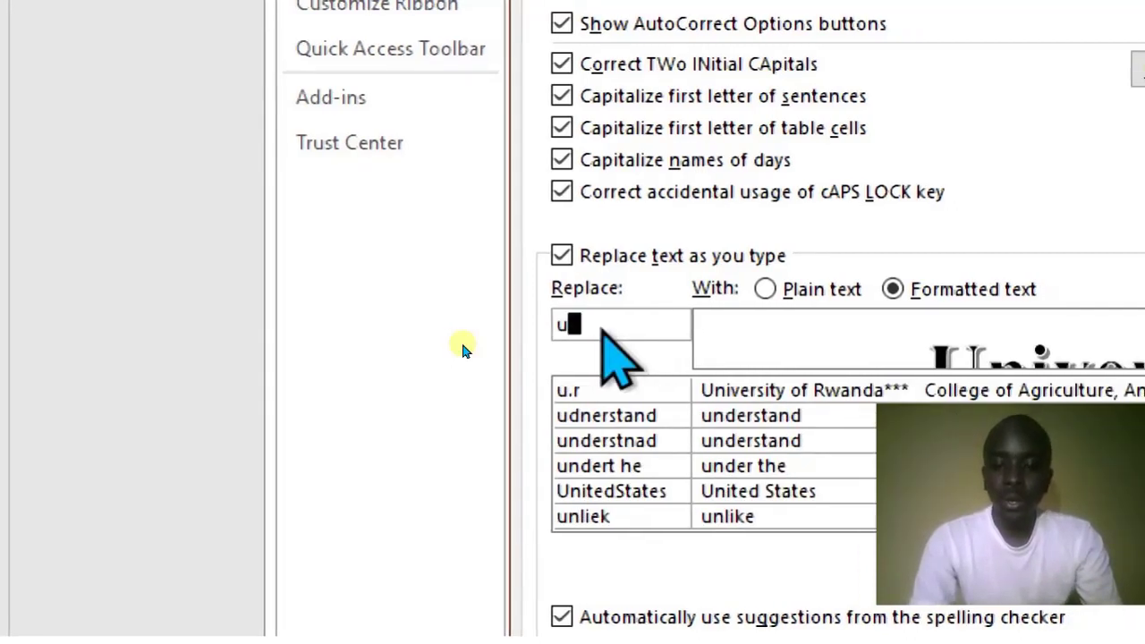
type(".r")
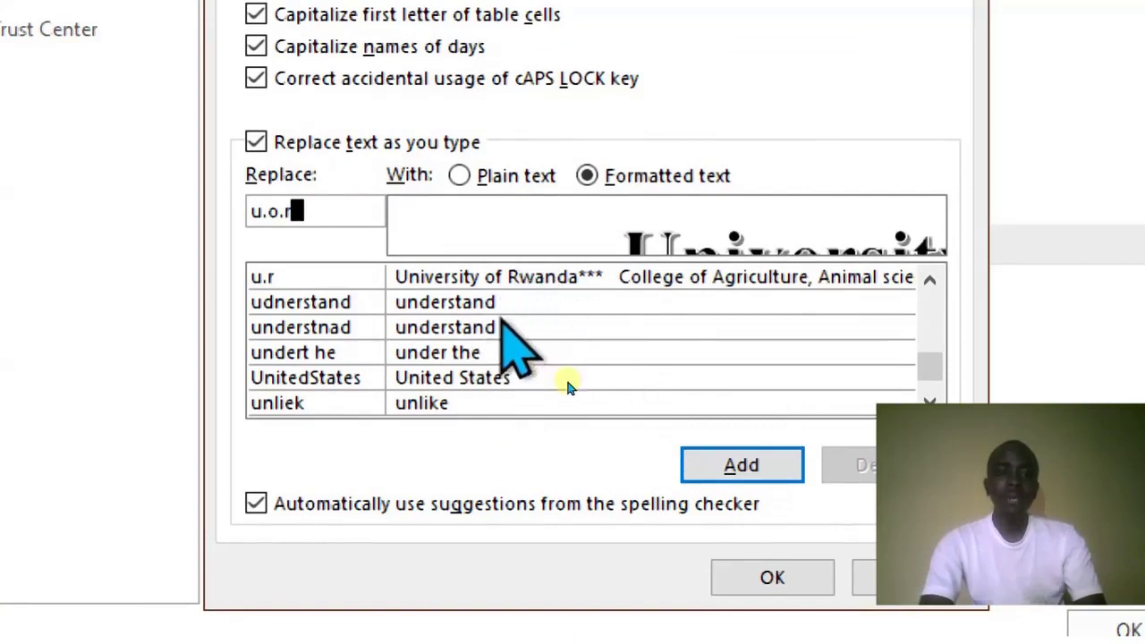
left_click(701, 467)
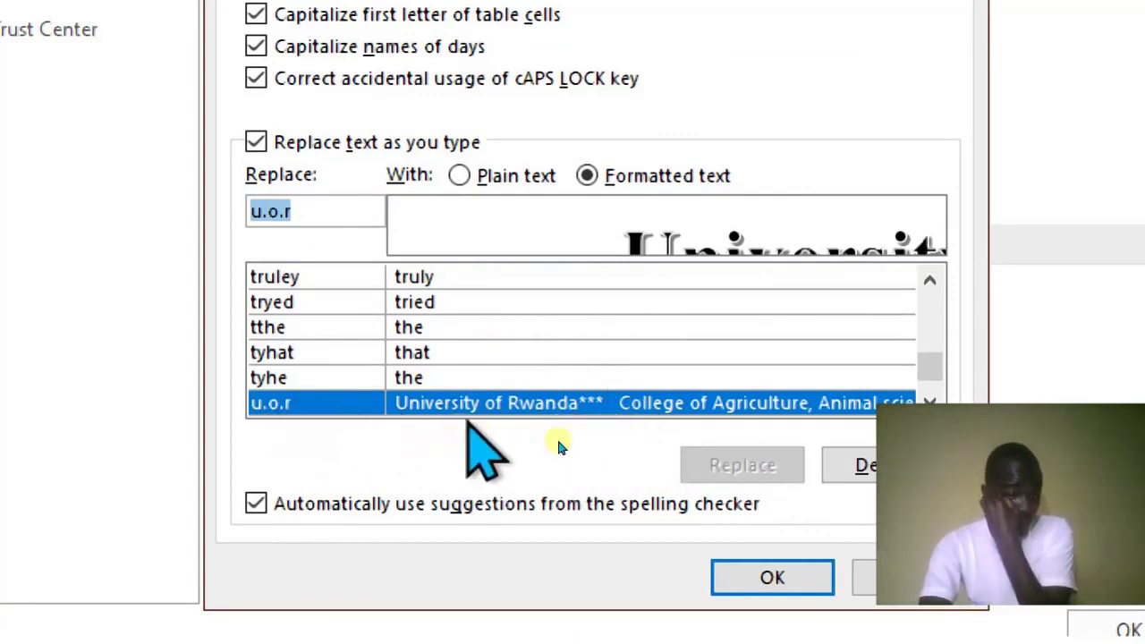
key("Return")
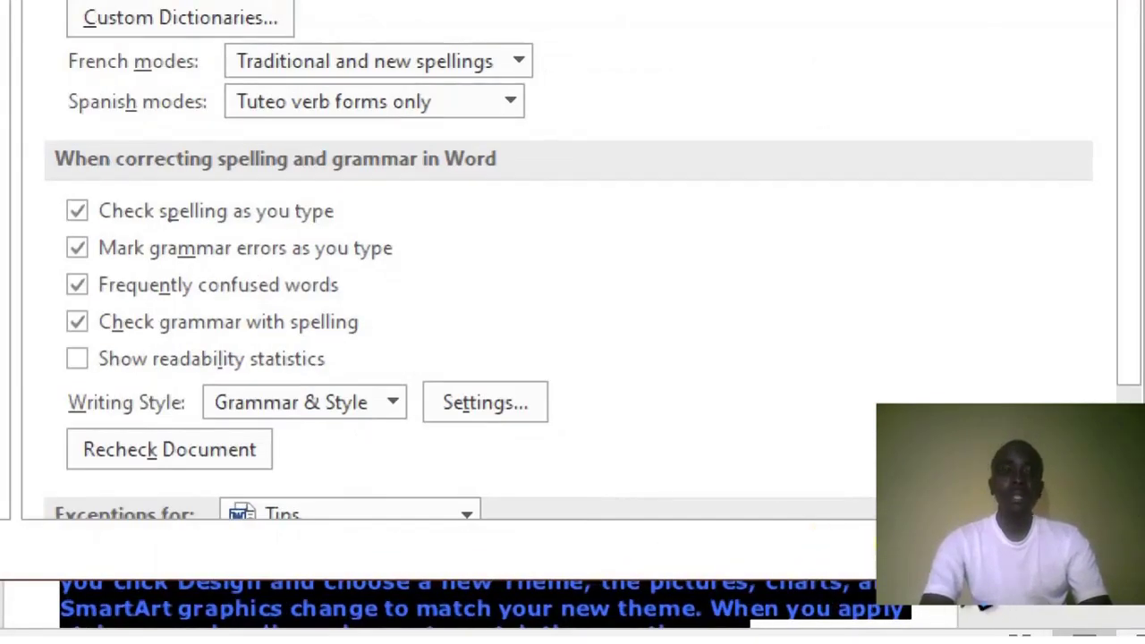
left_click(984, 607)
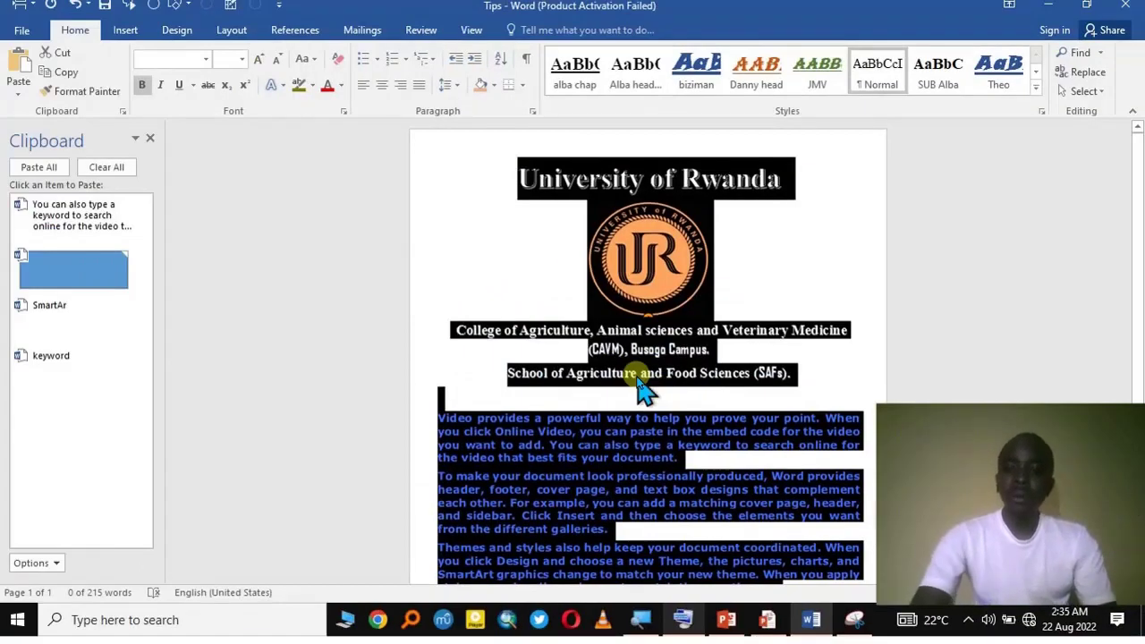
Step: Delete all the document's content and enter u.o.r followed by a space to expand it into the stored formatted content
key("Delete")
key("BackSpace")
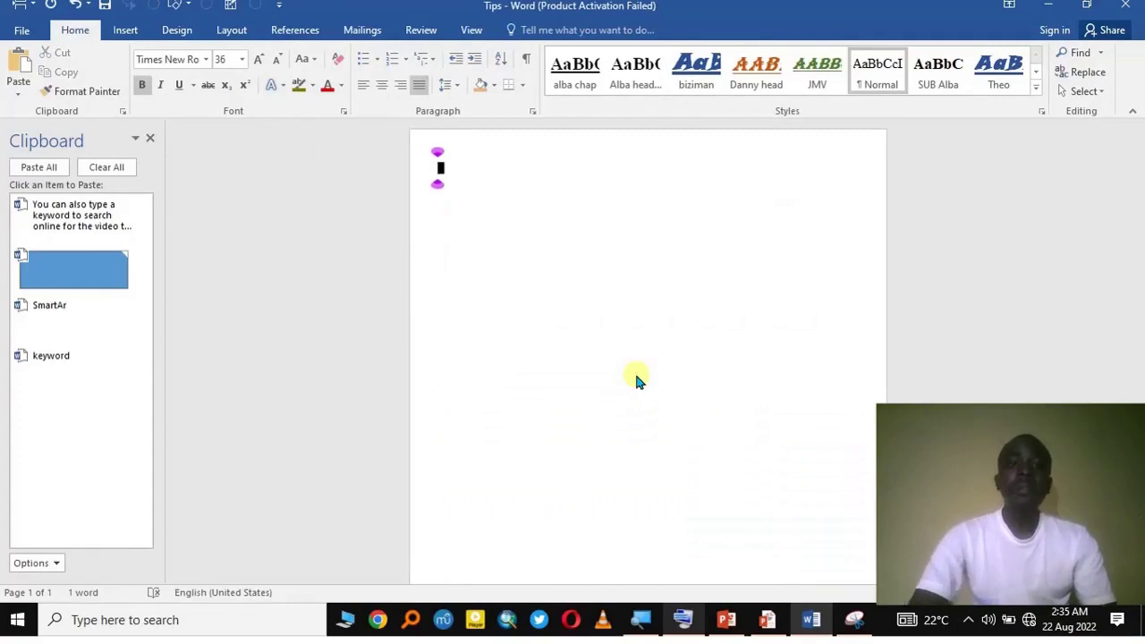
type("u")
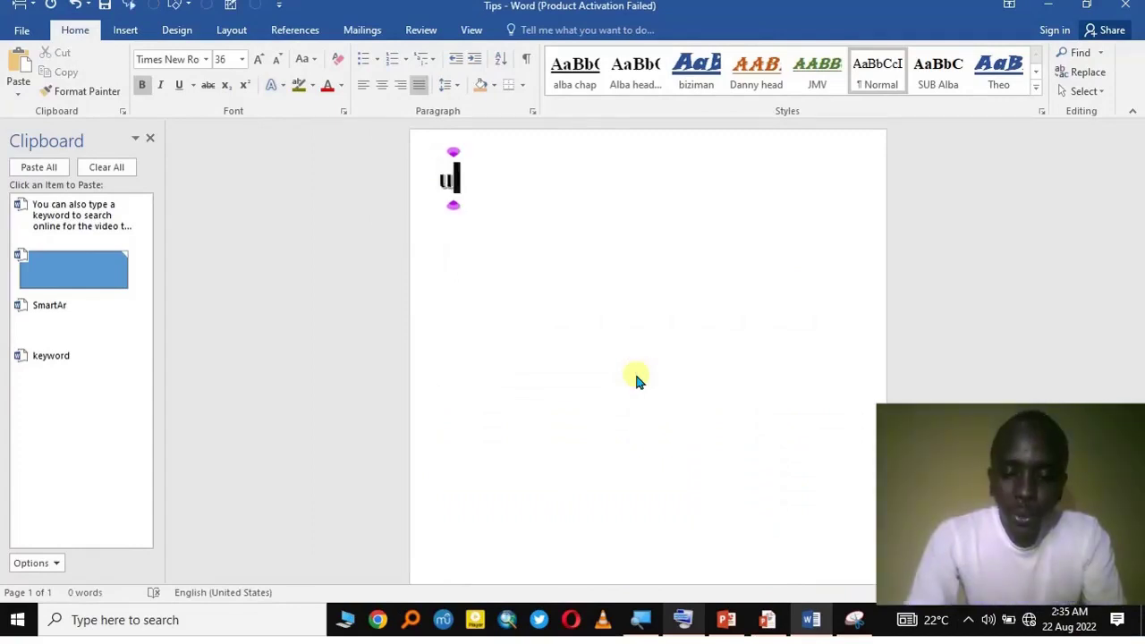
type(".o")
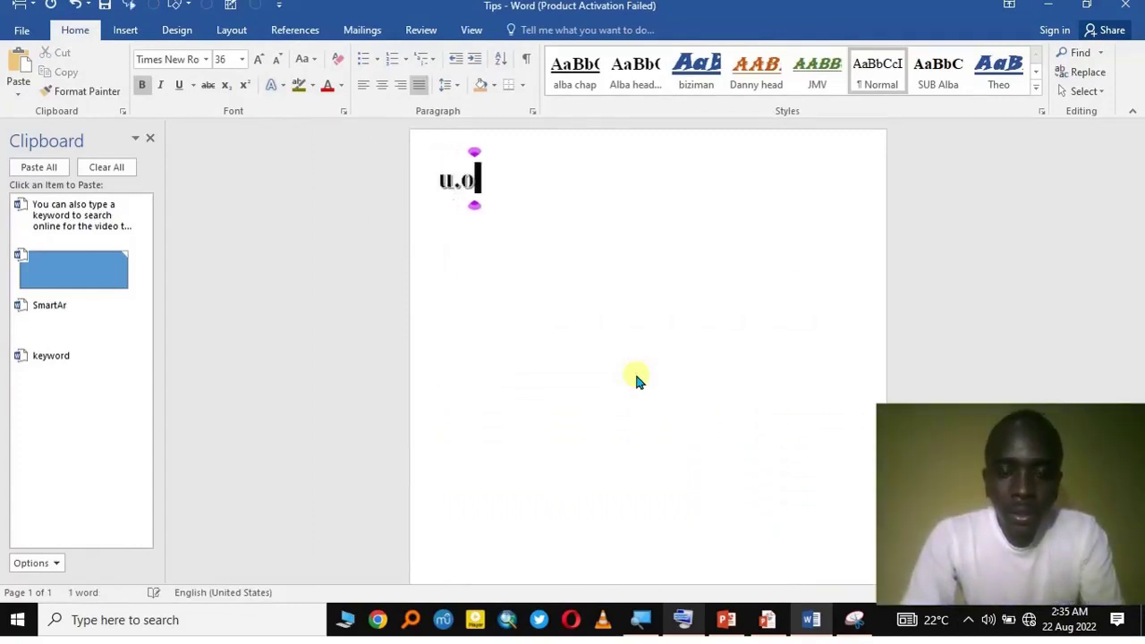
type(".")
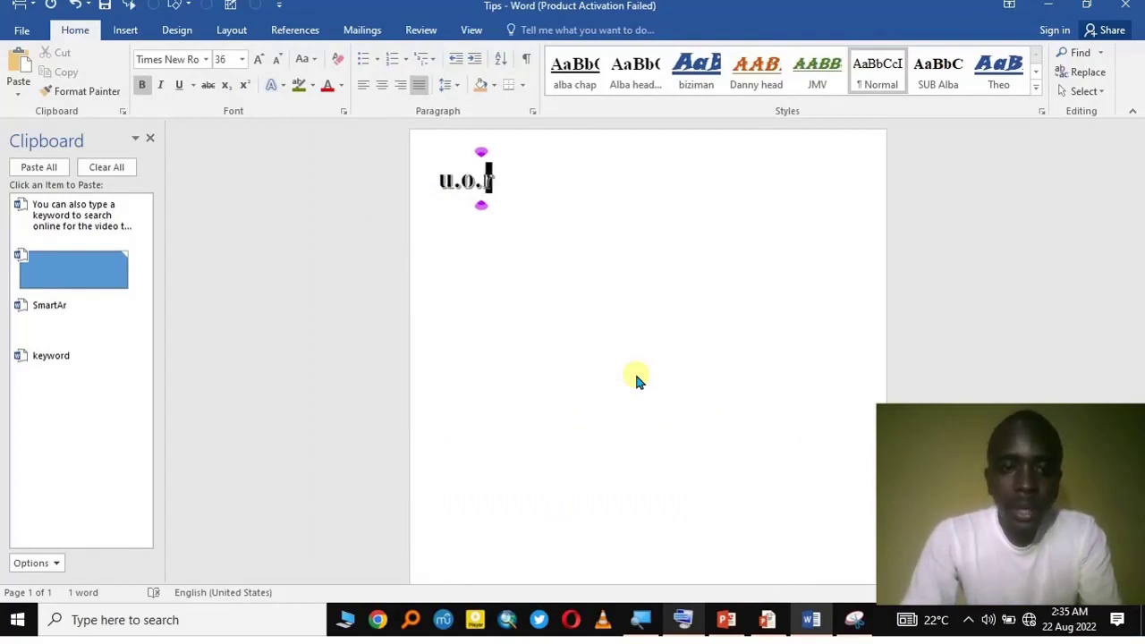
type("r")
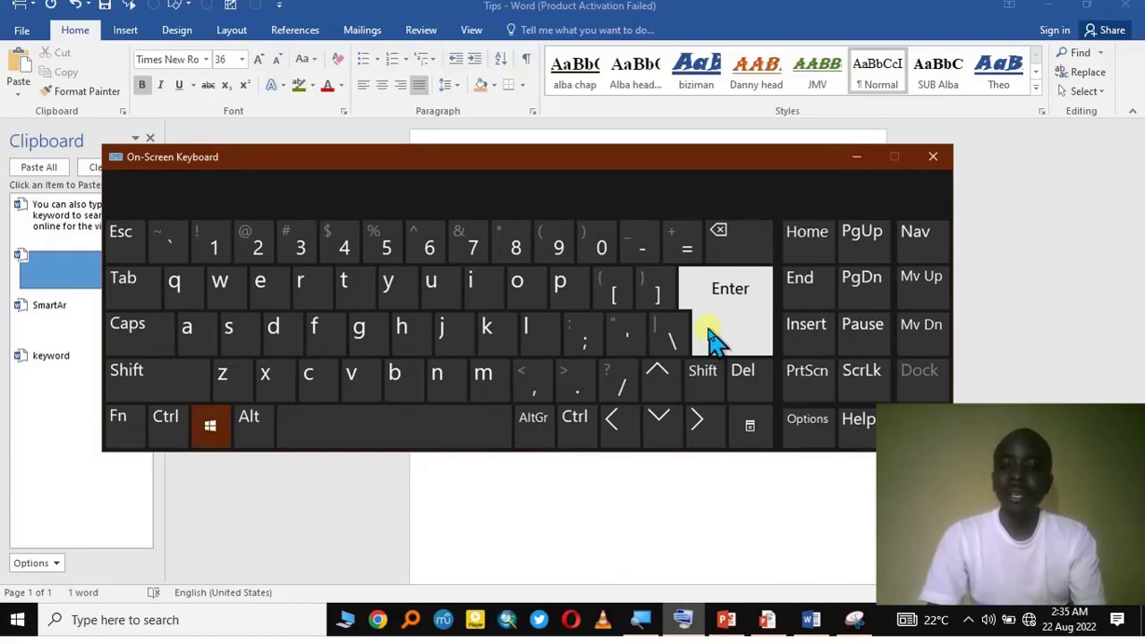
key("ctrl+super+o")
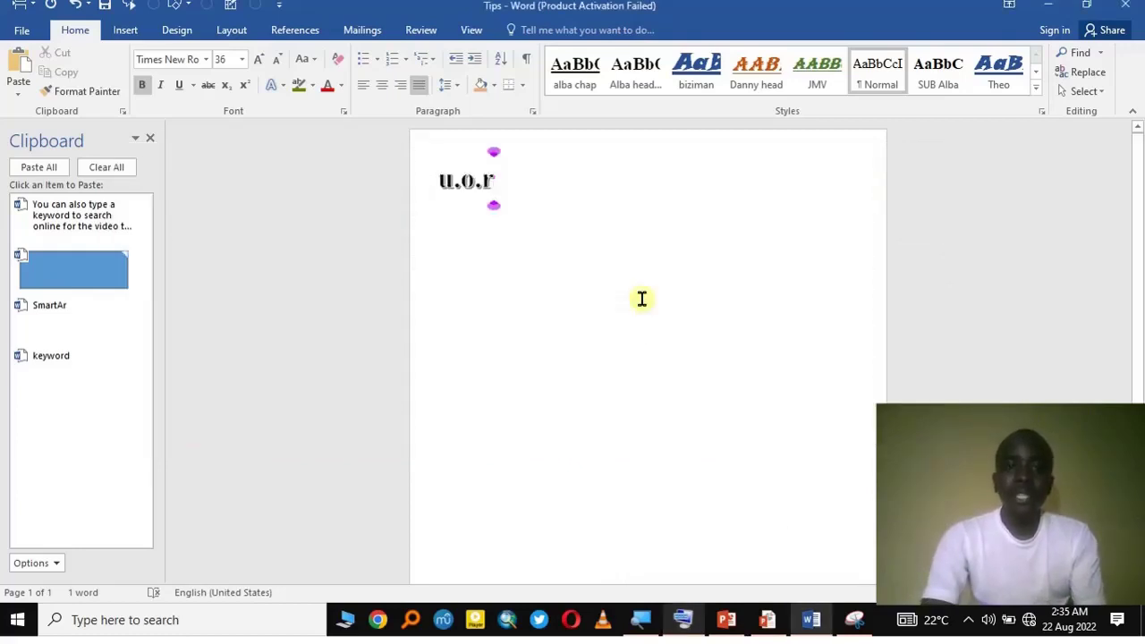
key("space")
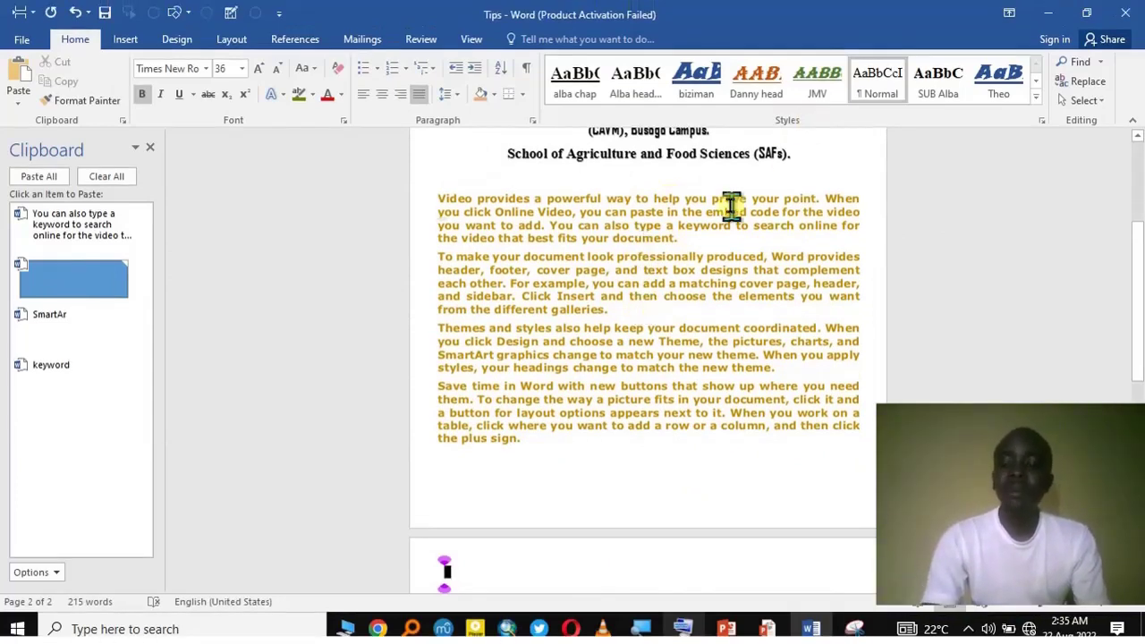
Step: Review the expanded content from the last paragraph up to the University of Rwanda title and logo
key("Up")
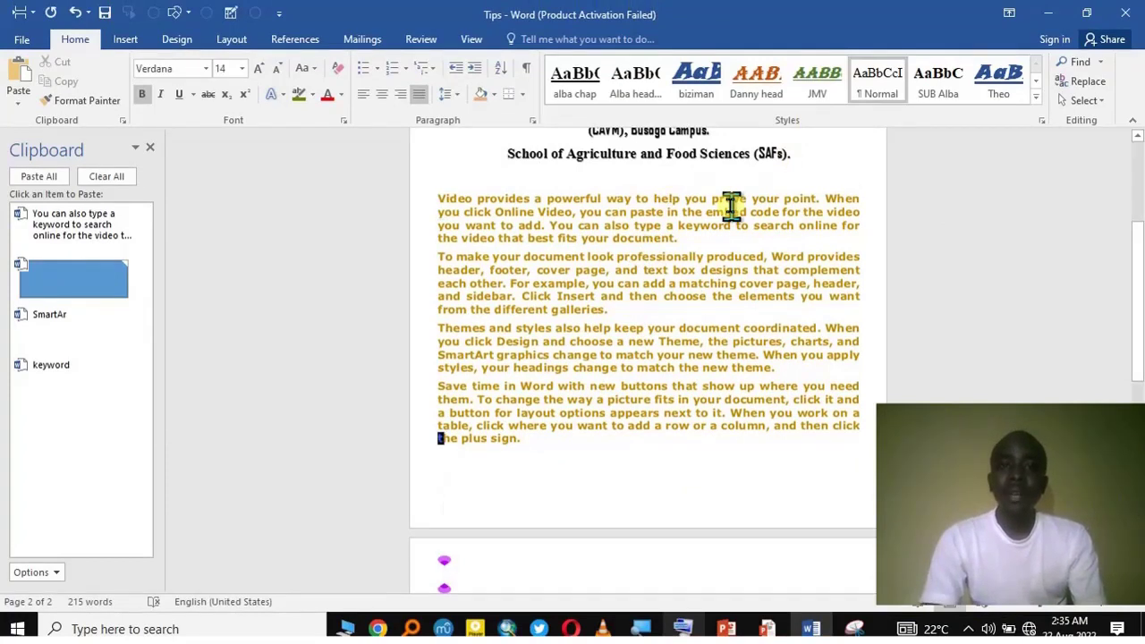
key("Up")
key("Up")
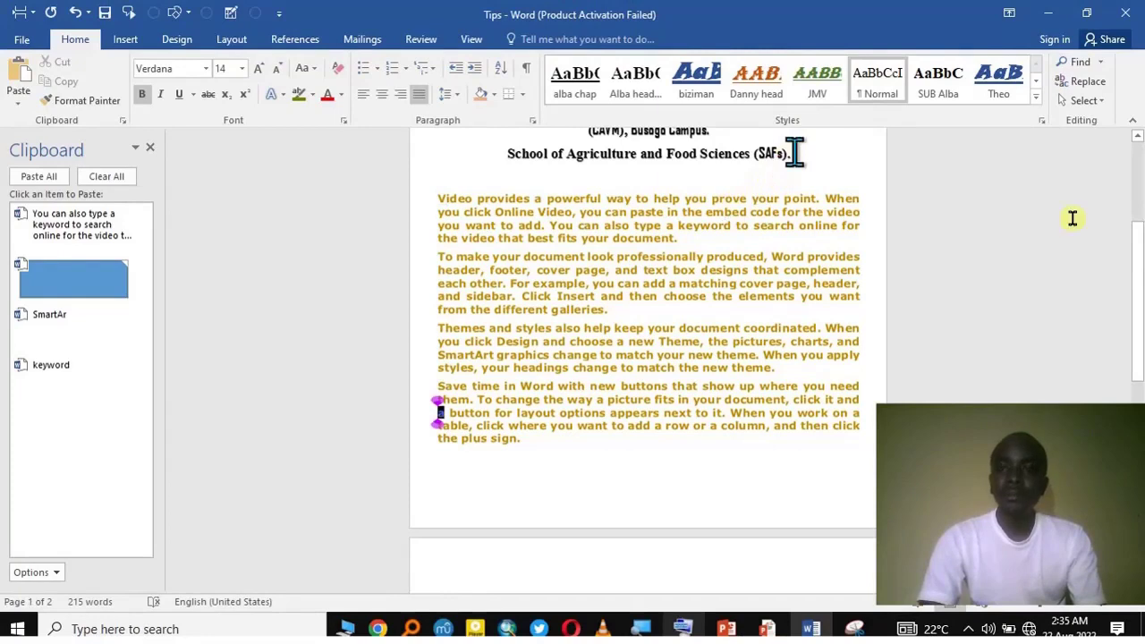
key("Up")
key("Up")
key("Up")
key("Up")
key("Up")
key("Up")
key("Up")
key("Up")
key("Up")
key("Up")
key("Up")
key("Up")
key("Up")
key("Up")
key("Up")
key("Up")
left_click_drag(1141, 224, 1140, 134)
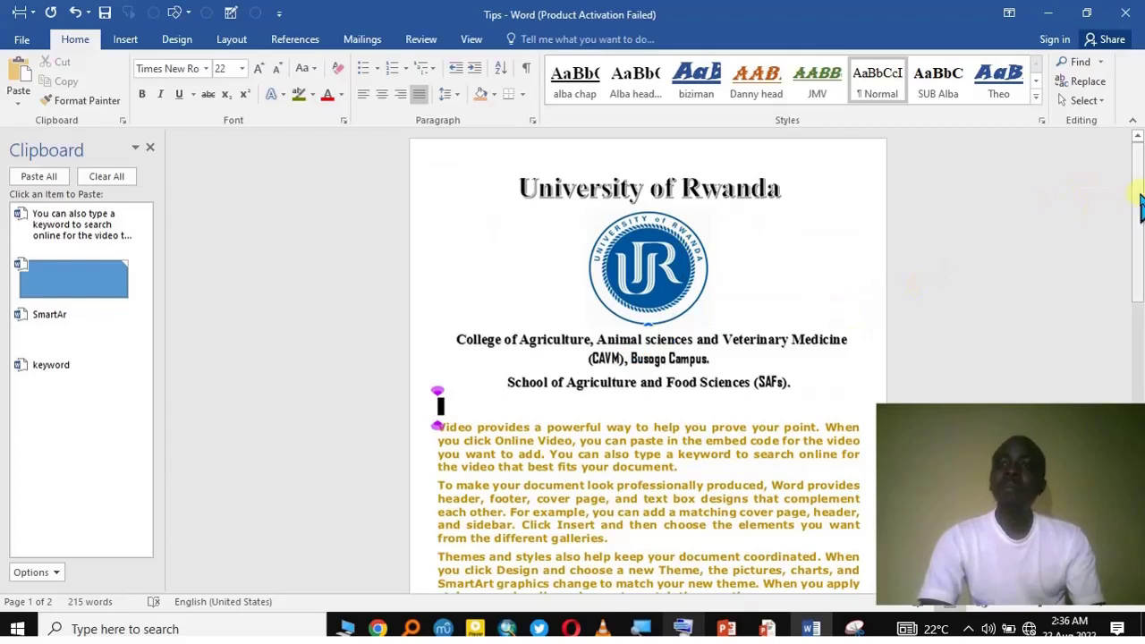
mouse_move(1141, 199)
left_mouse_down()
mouse_move(1140, 268)
mouse_move(1141, 207)
left_mouse_up()
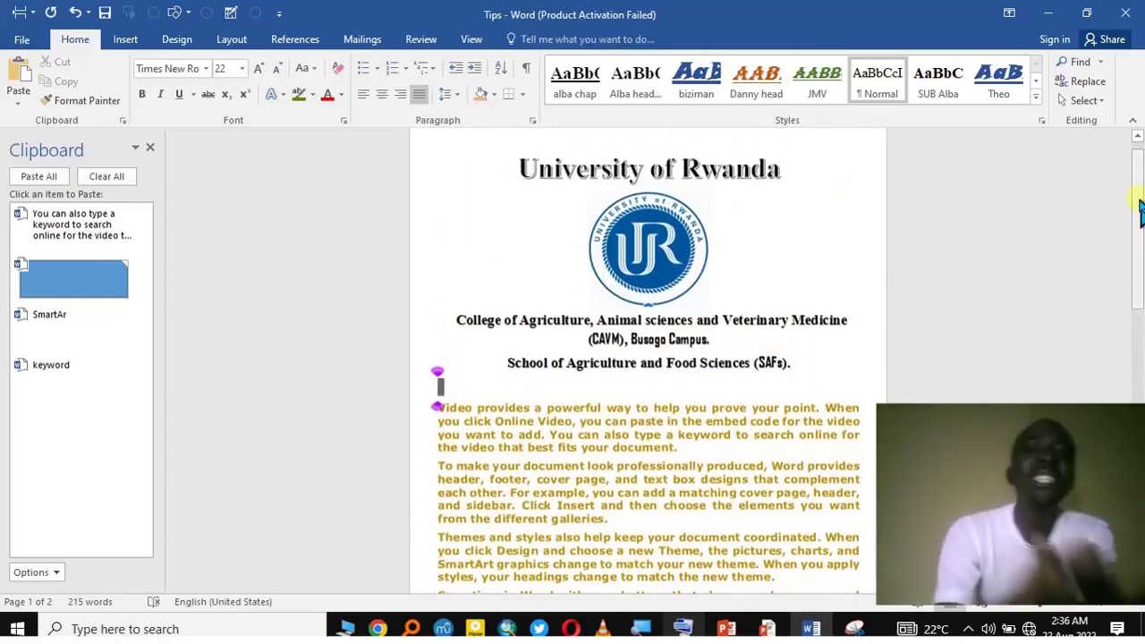